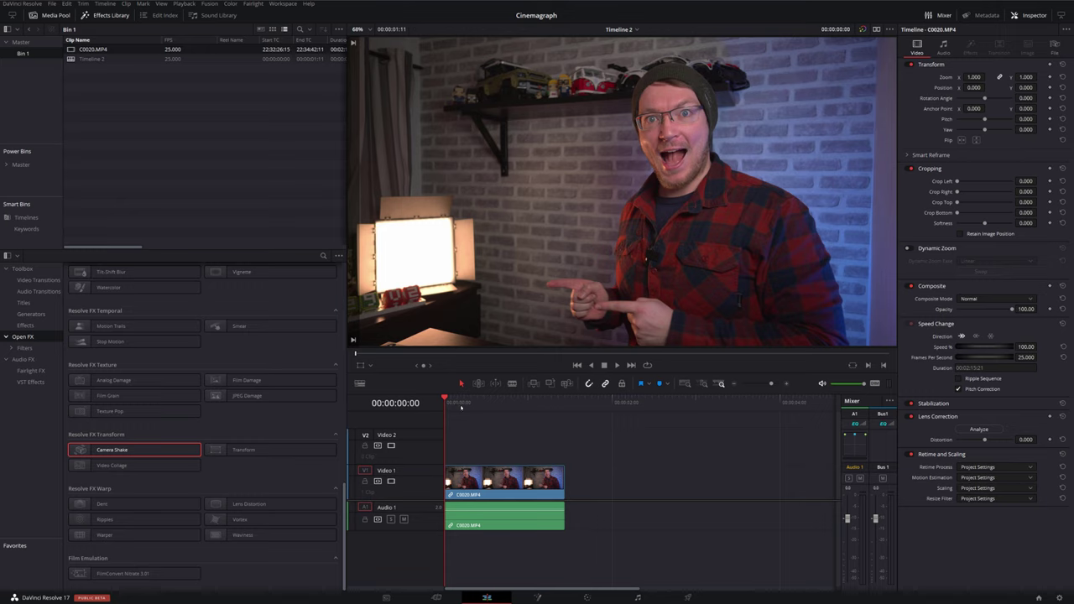
# Play and scrub through the C0020.MP4 clip to preview it
pyautogui.press('space')
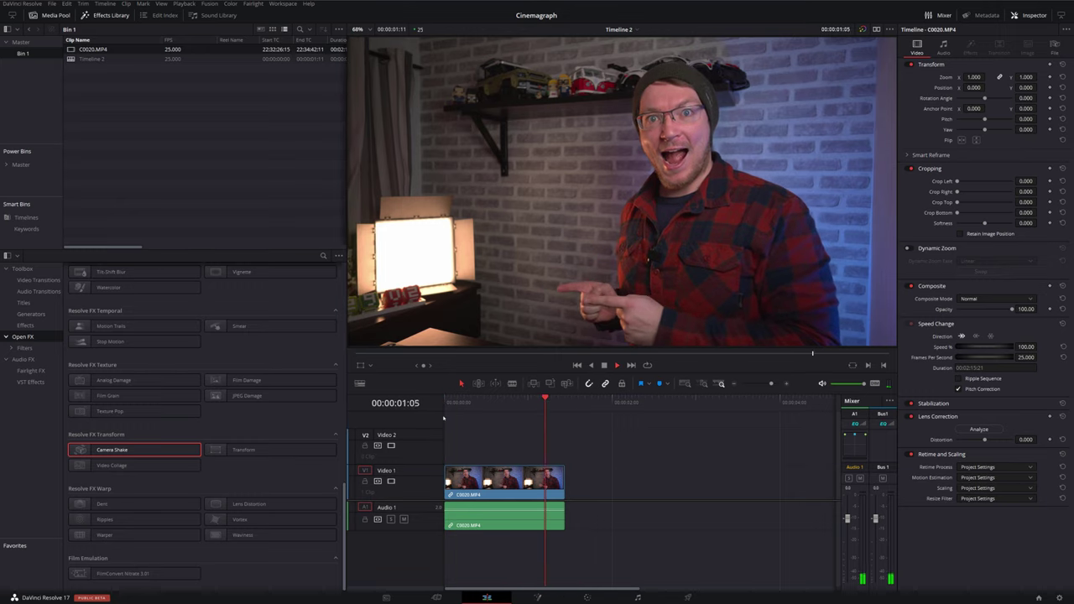
pyautogui.moveTo(565, 403); pyautogui.dragTo(445, 403)
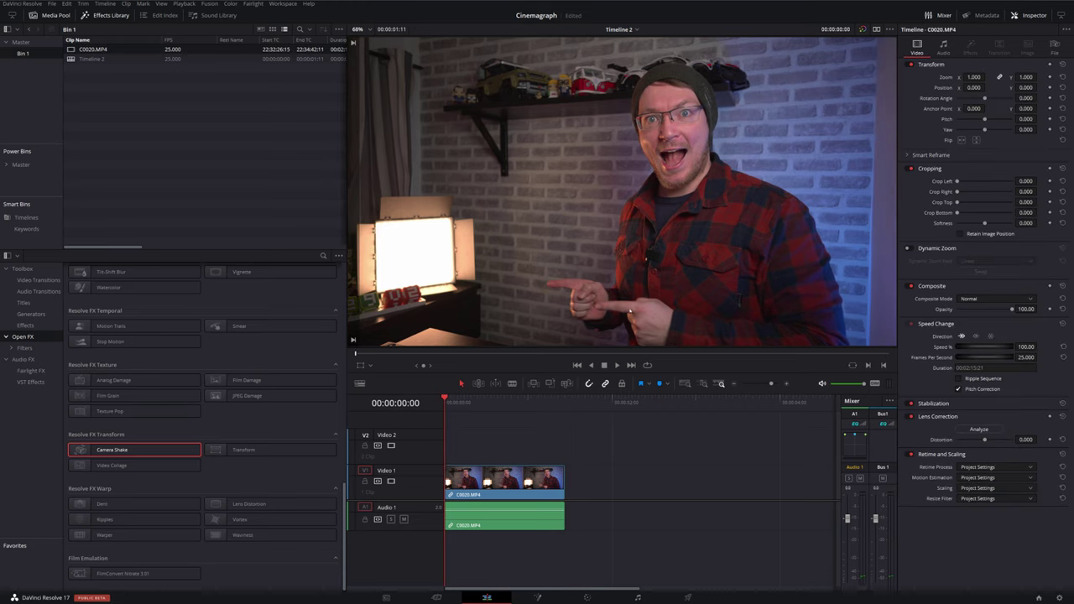
pyautogui.moveTo(487, 401); pyautogui.dragTo(560, 407)
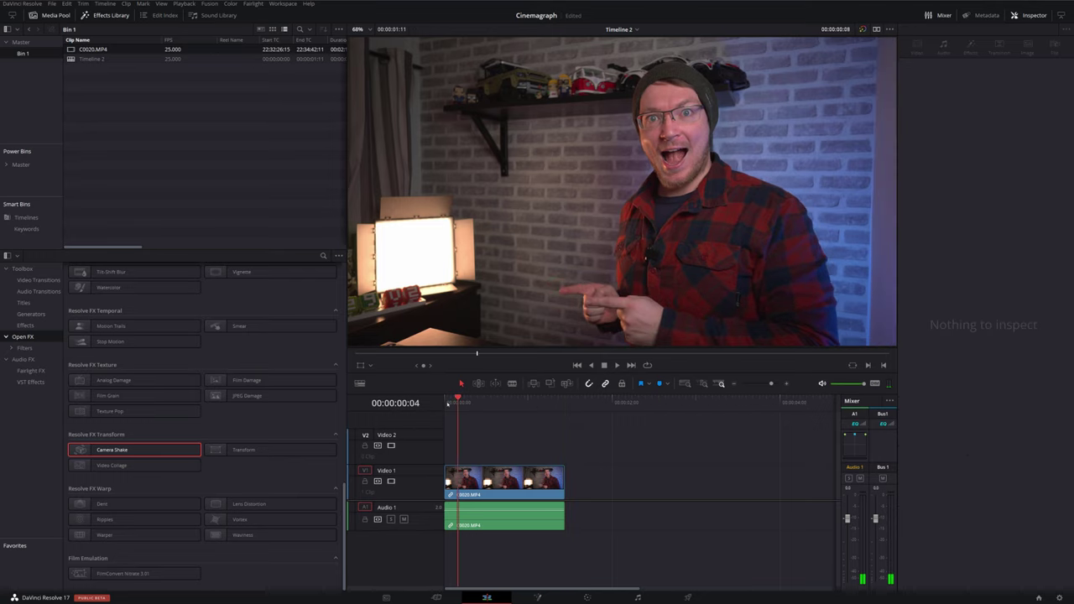
# Alt-drag a copy of C0020.MP4 to sit directly after the original
pyautogui.click(476, 472)
pyautogui.press('space')
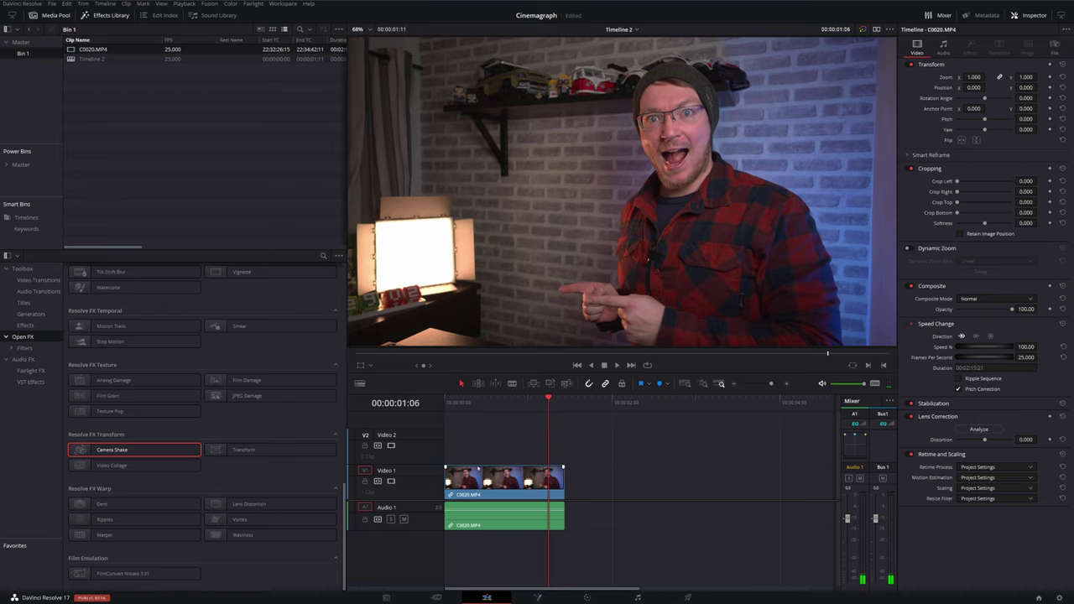
pyautogui.moveTo(539, 405); pyautogui.dragTo(441, 402)
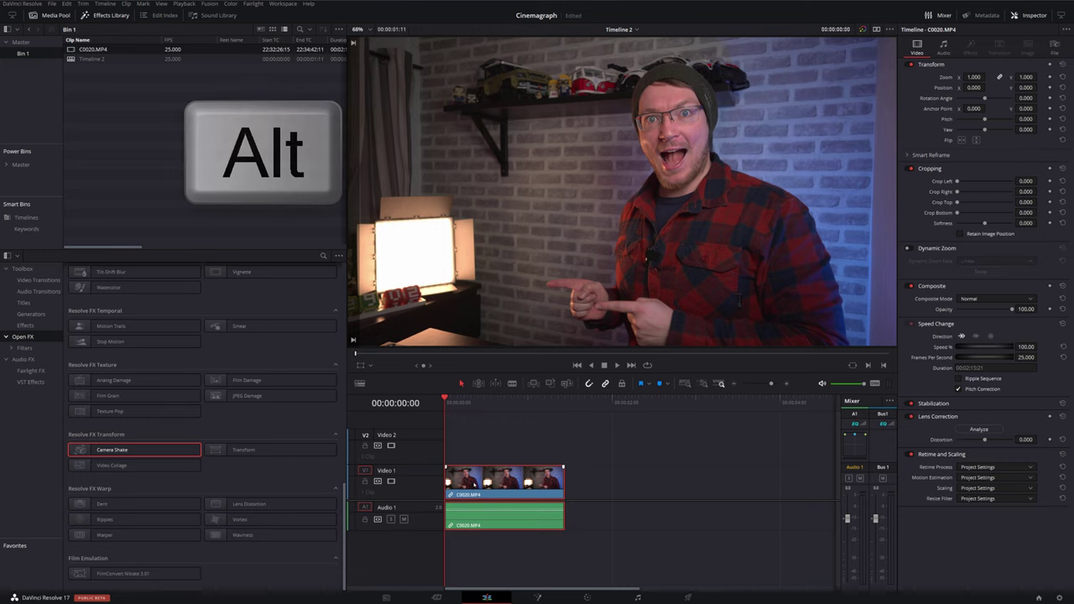
pyautogui.moveTo(474, 485); pyautogui.dragTo(622, 485)
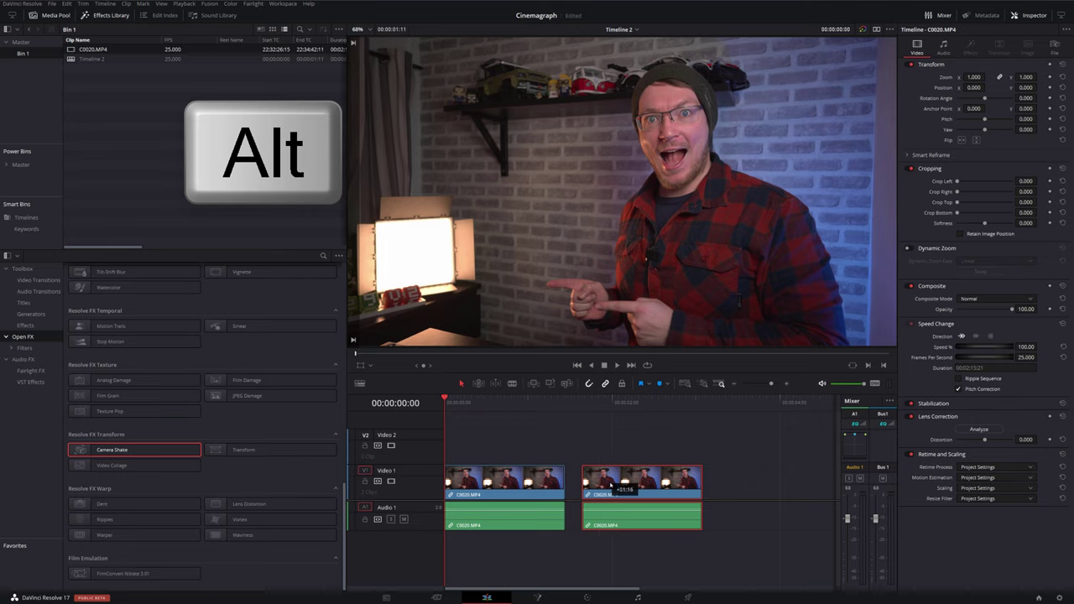
pyautogui.moveTo(622, 485); pyautogui.dragTo(596, 485)
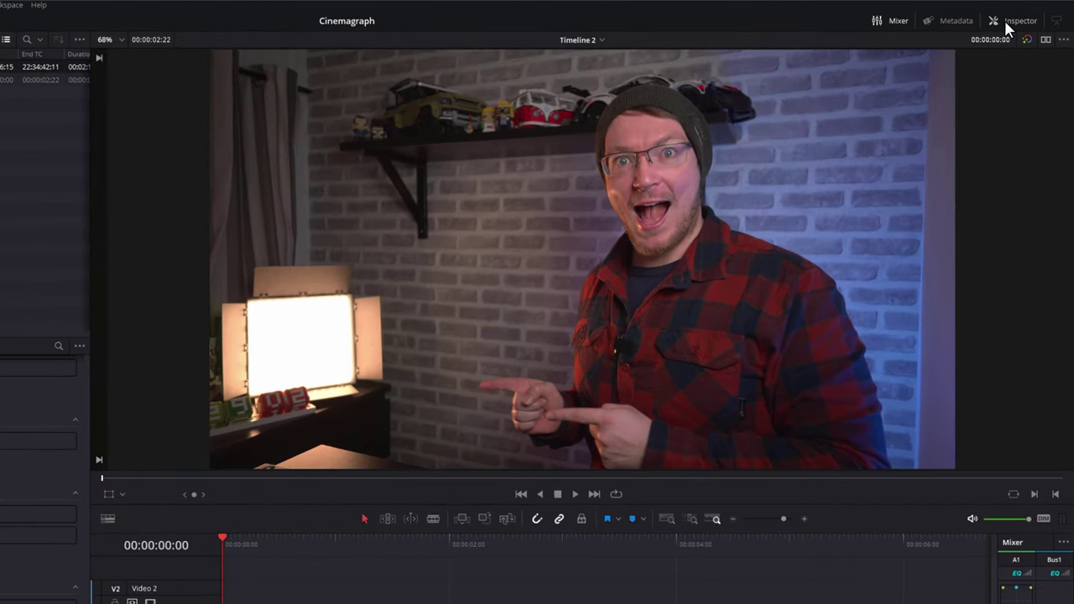
# Set the second C0020.MP4 copy's Inspector Speed Change direction to reverse (-100%)
pyautogui.click(1006, 23)
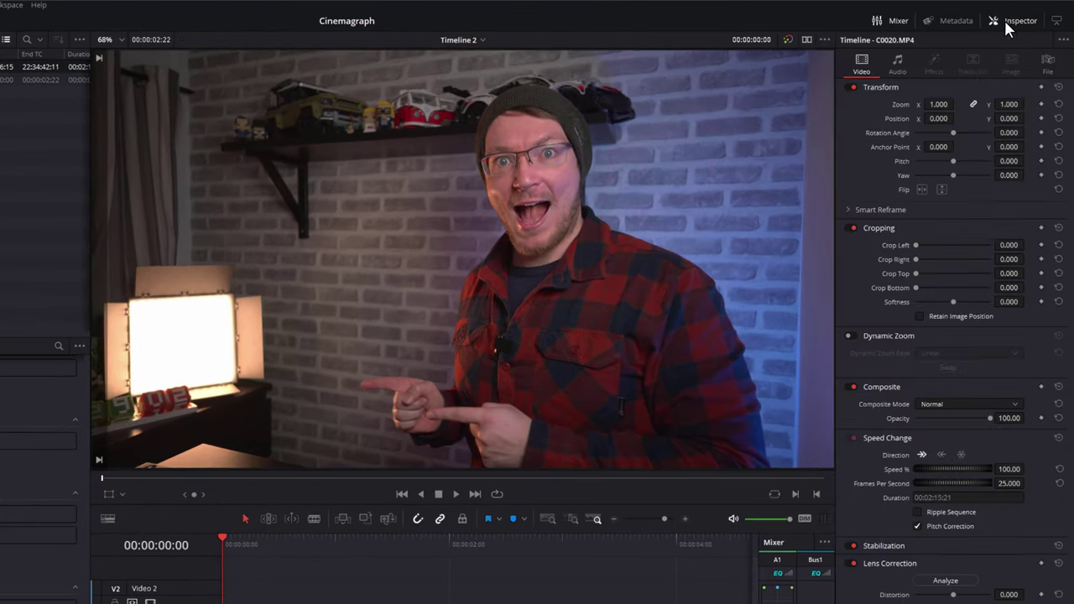
pyautogui.click(885, 437)
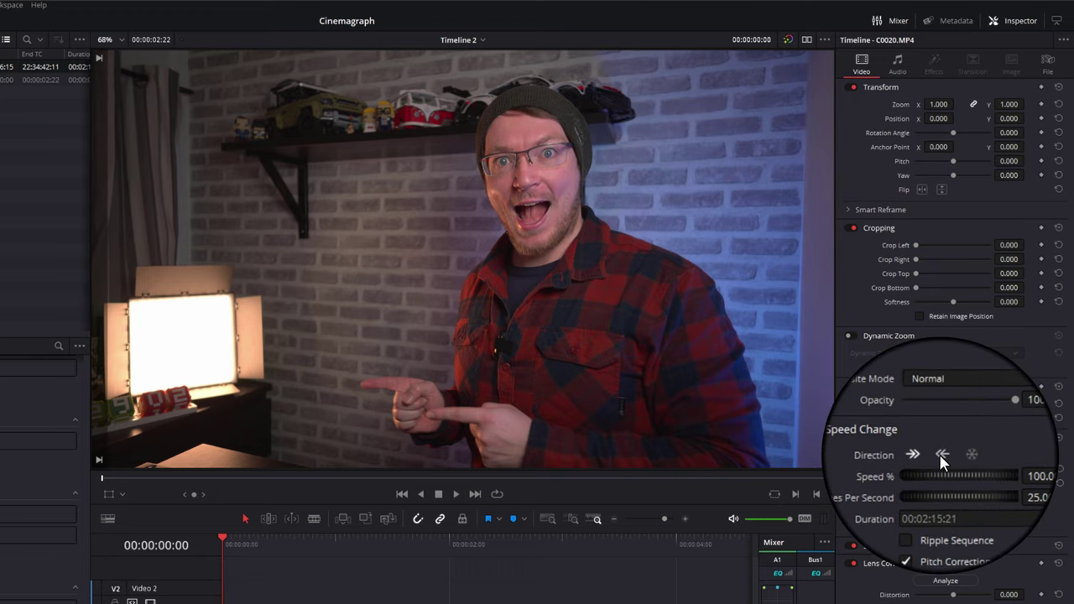
pyautogui.click(941, 454)
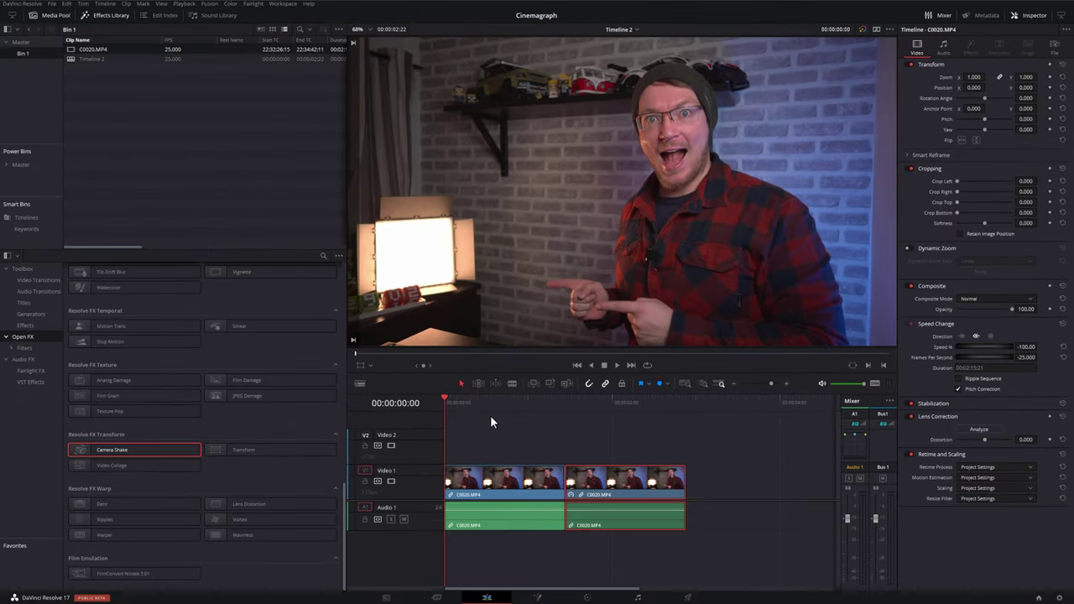
# Play across the join between the forward and reversed clips to check the loop
pyautogui.press('space')
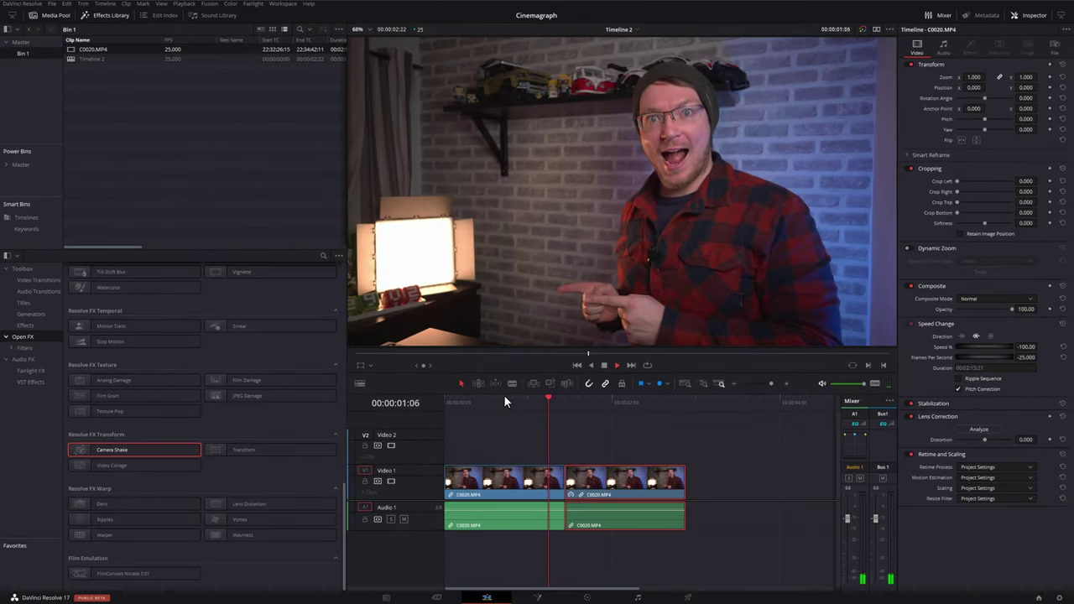
pyautogui.click(534, 403)
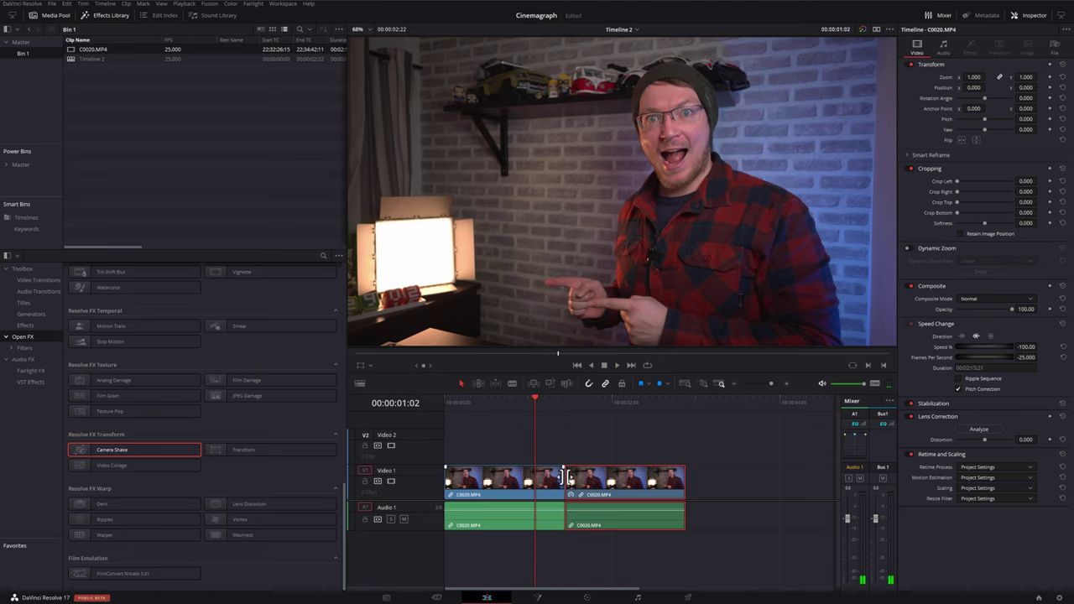
pyautogui.press('space')
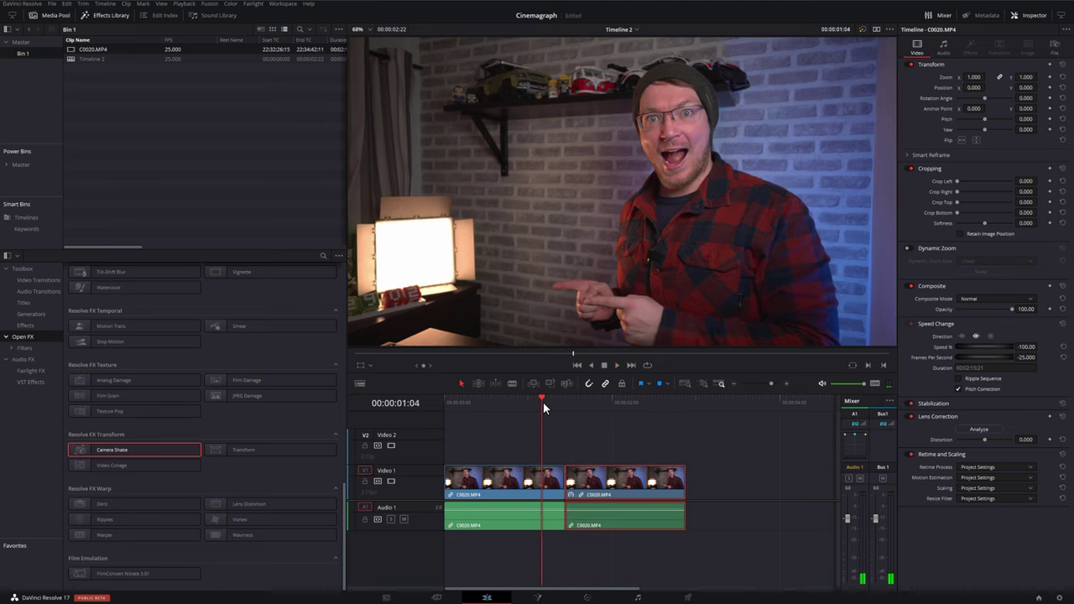
pyautogui.press('space')
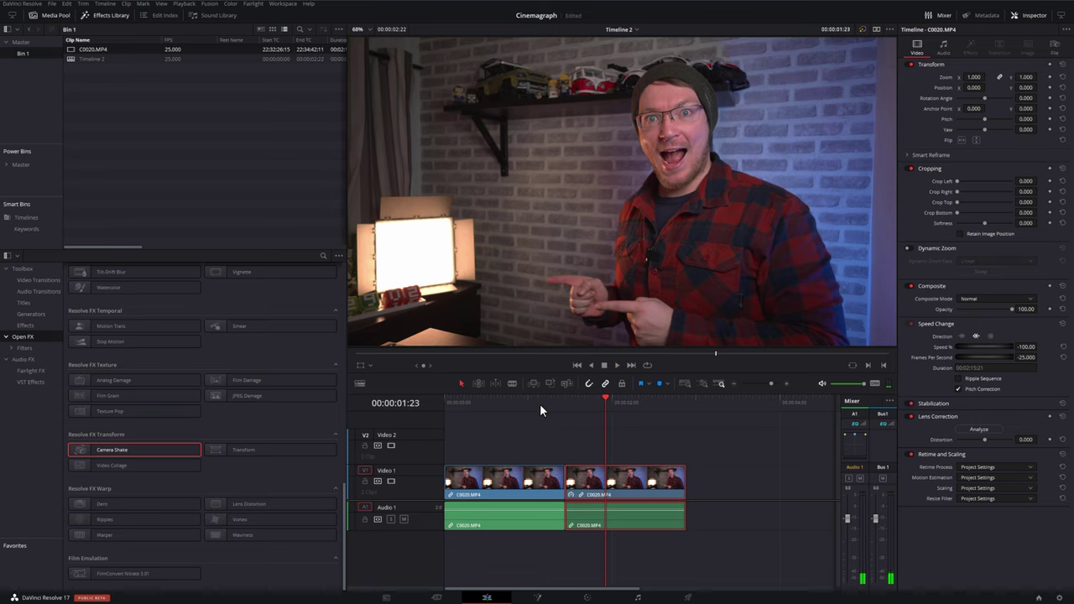
# Duplicate the clip pair, then all four clips, to extend the alternating sequence
pyautogui.moveTo(471, 426); pyautogui.dragTo(659, 554)
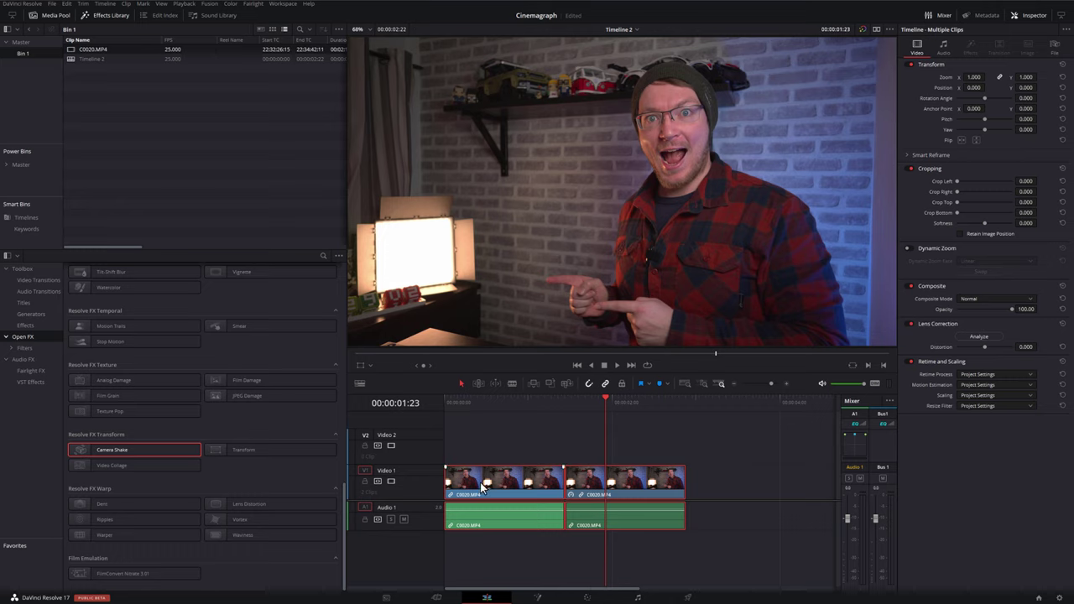
pyautogui.moveTo(494, 483); pyautogui.dragTo(709, 493)
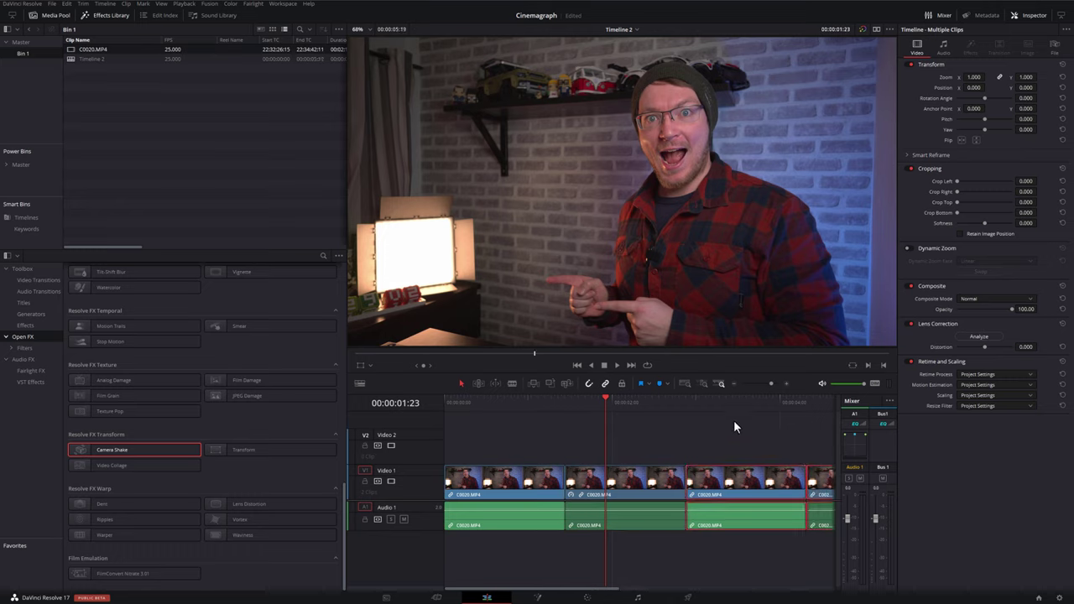
pyautogui.click(732, 383)
pyautogui.moveTo(530, 512)
pyautogui.mouseDown()
pyautogui.moveTo(649, 512)
pyautogui.moveTo(709, 492)
pyautogui.mouseUp()
pyautogui.click(736, 384)
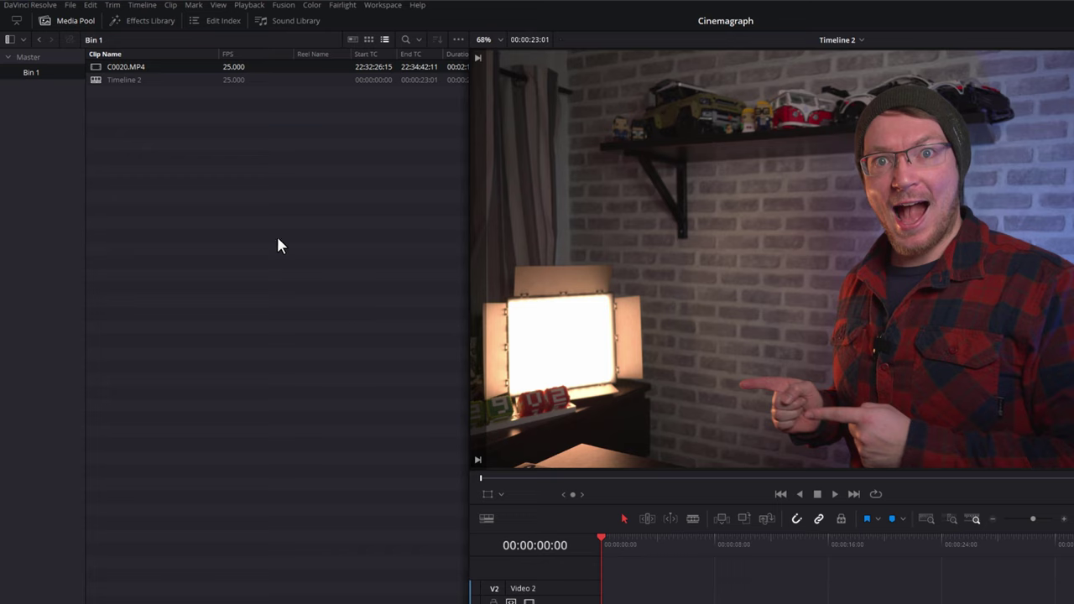
# Add an Adjustment Clip from Toolbox > Effects to Video 2, stretched to Video 1's end
pyautogui.click(132, 18)
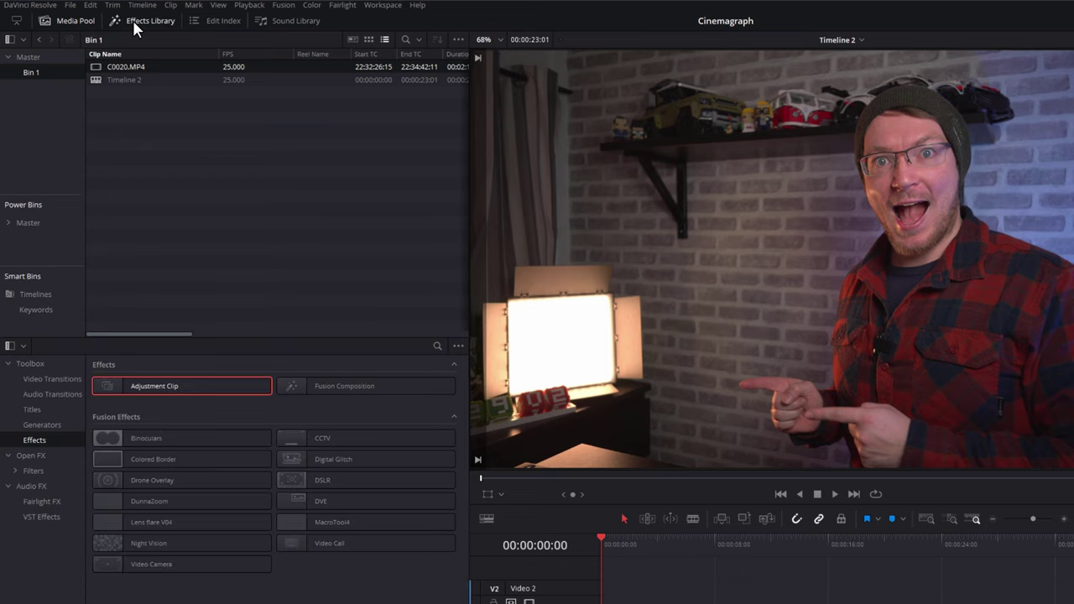
pyautogui.click(28, 366)
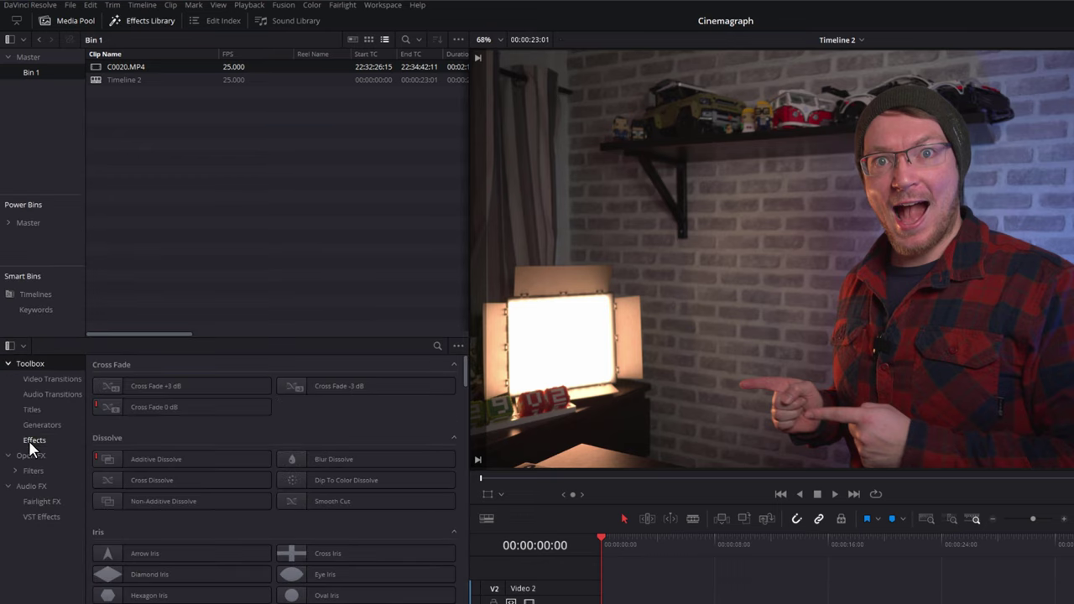
pyautogui.click(29, 443)
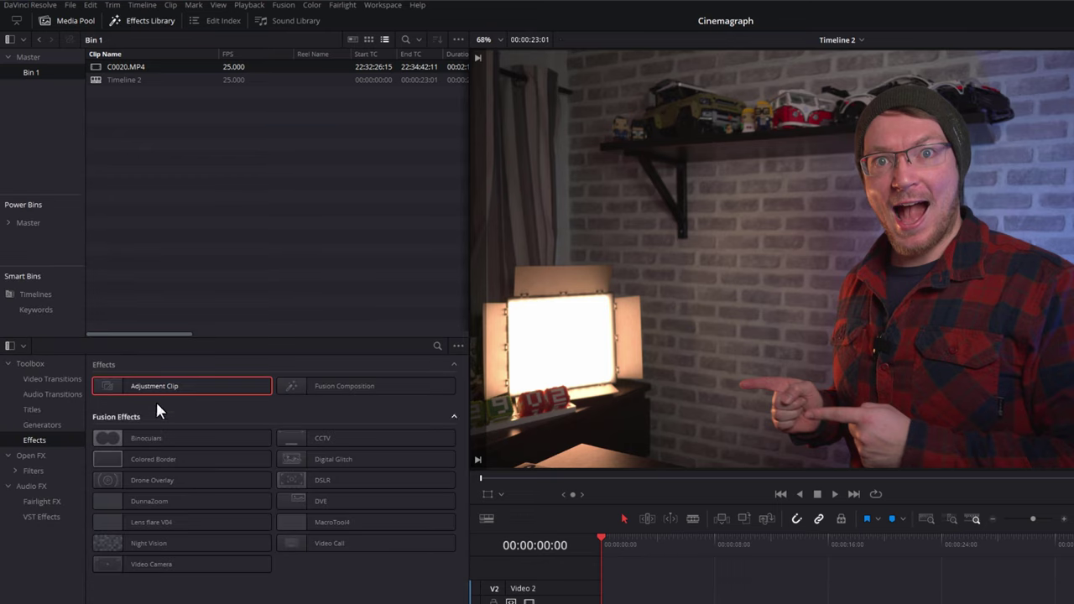
pyautogui.moveTo(120, 380)
pyautogui.mouseDown()
pyautogui.moveTo(461, 454)
pyautogui.moveTo(448, 456)
pyautogui.mouseUp()
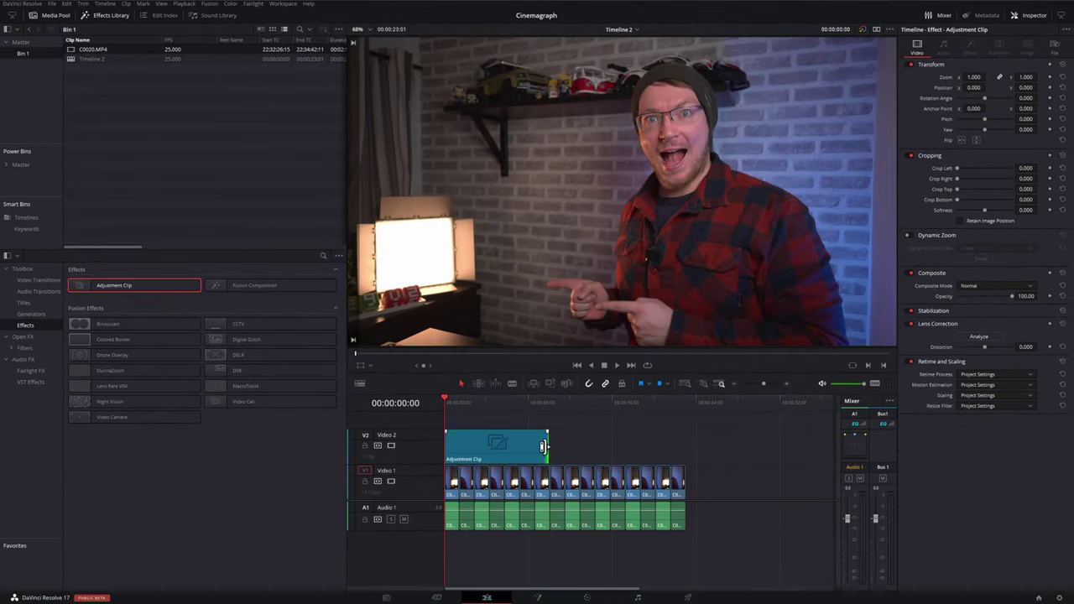
pyautogui.moveTo(544, 447); pyautogui.dragTo(685, 447)
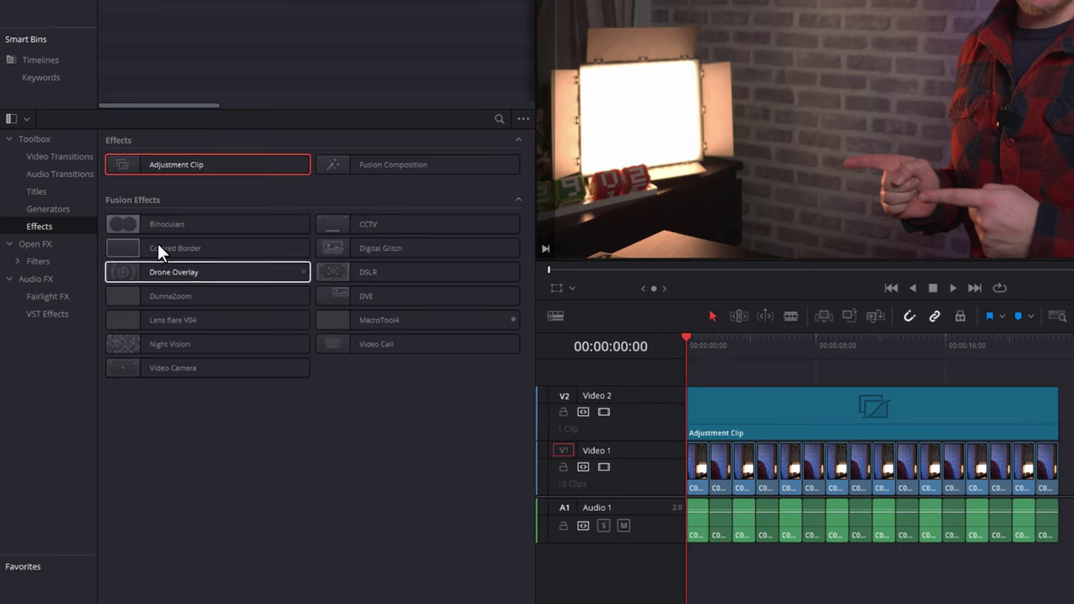
# Apply Resolve FX Transform Camera Shake to the Adjustment Clip and preview playback
pyautogui.click(38, 243)
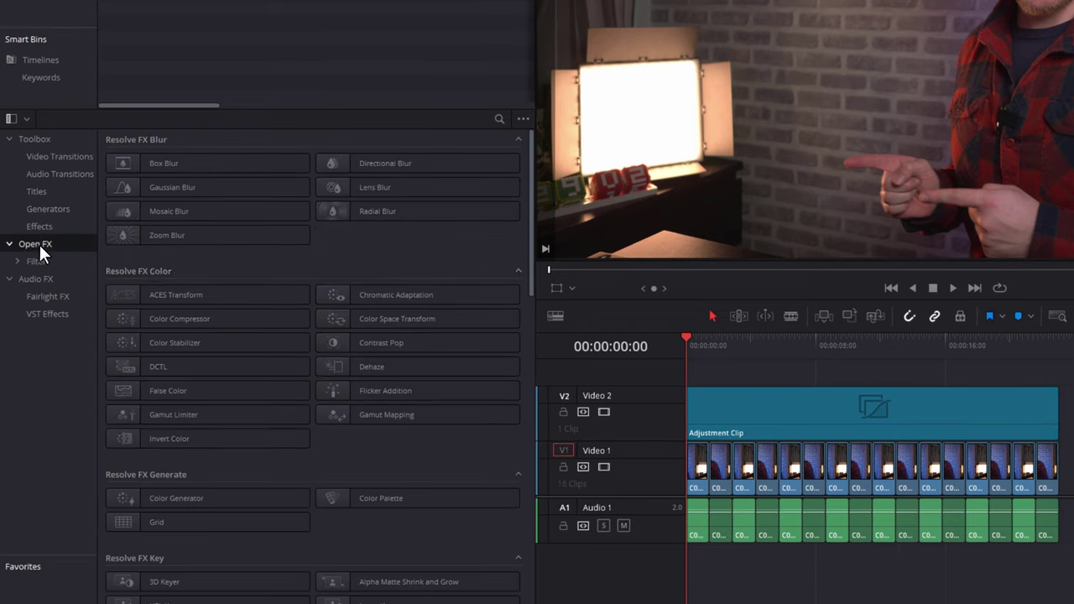
pyautogui.scroll(-10, 260, 302)
pyautogui.scroll(-6, 260, 301)
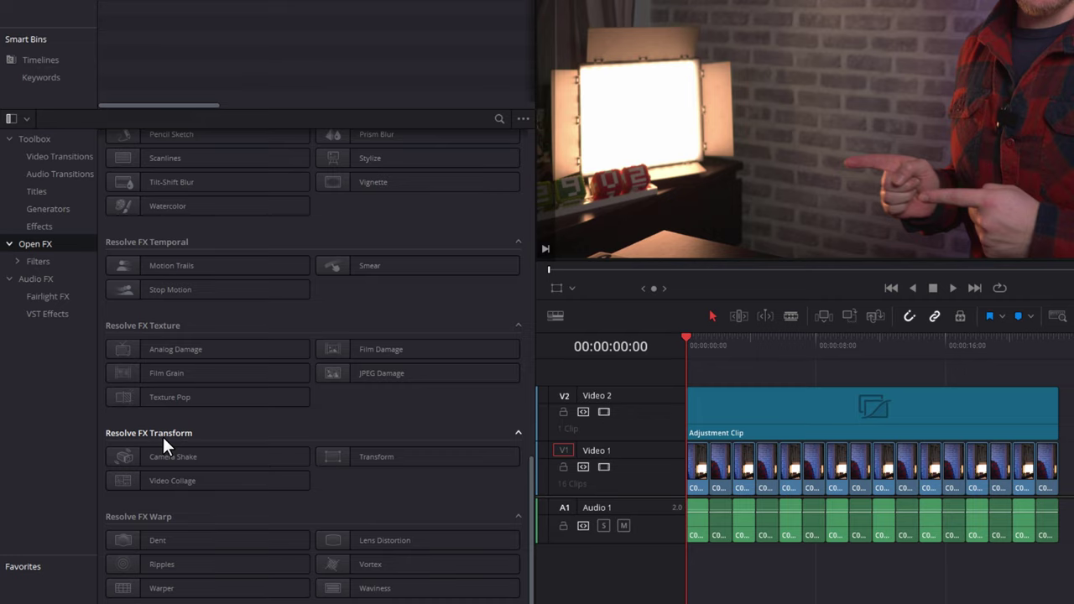
pyautogui.moveTo(148, 458)
pyautogui.mouseDown()
pyautogui.moveTo(323, 470)
pyautogui.moveTo(739, 425)
pyautogui.moveTo(731, 428)
pyautogui.mouseUp()
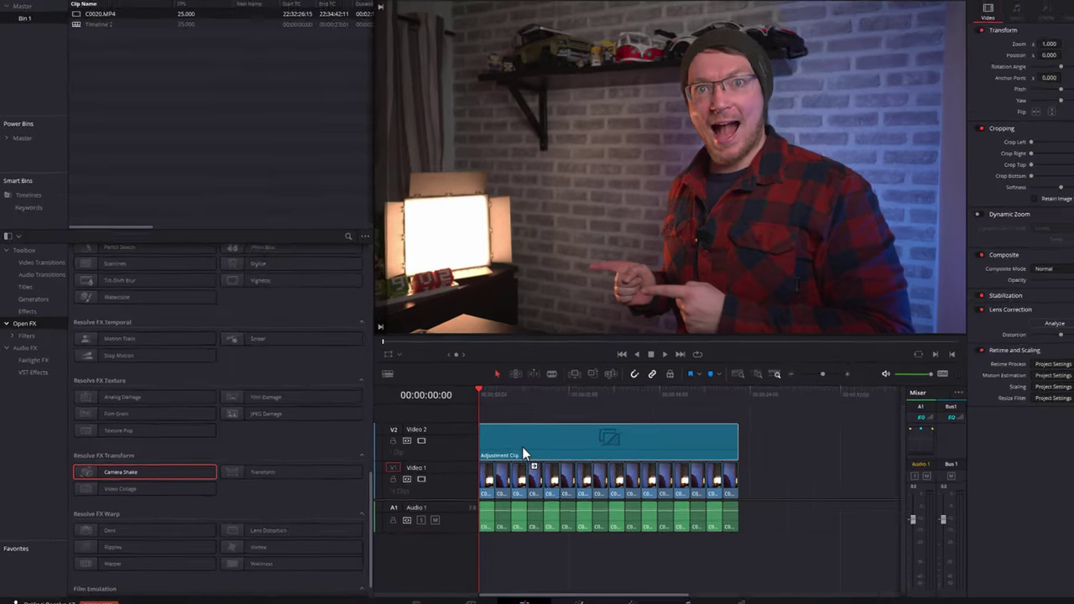
pyautogui.press('space')
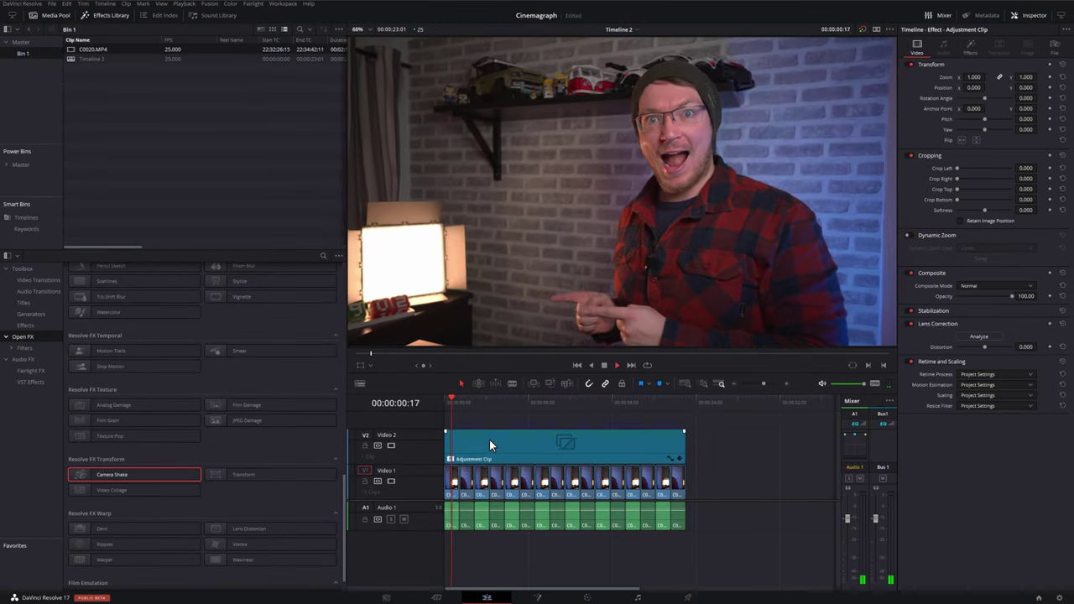
pyautogui.press('space')
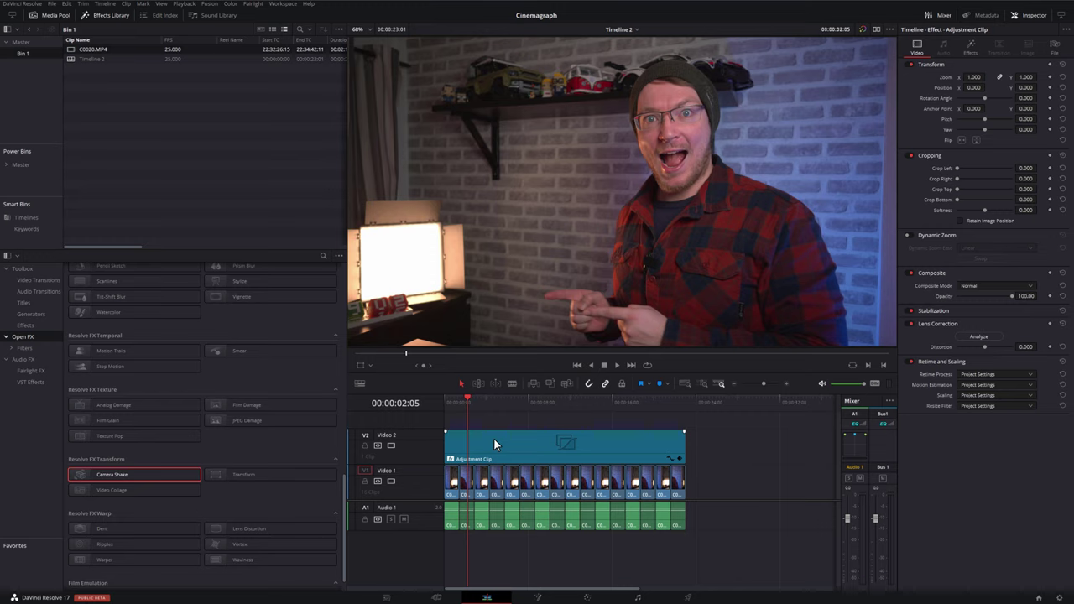
# Tone down the Adjustment Clip's Camera Shake to Speed Scale 0.140 and Motion Scale 0.450
pyautogui.click(481, 446)
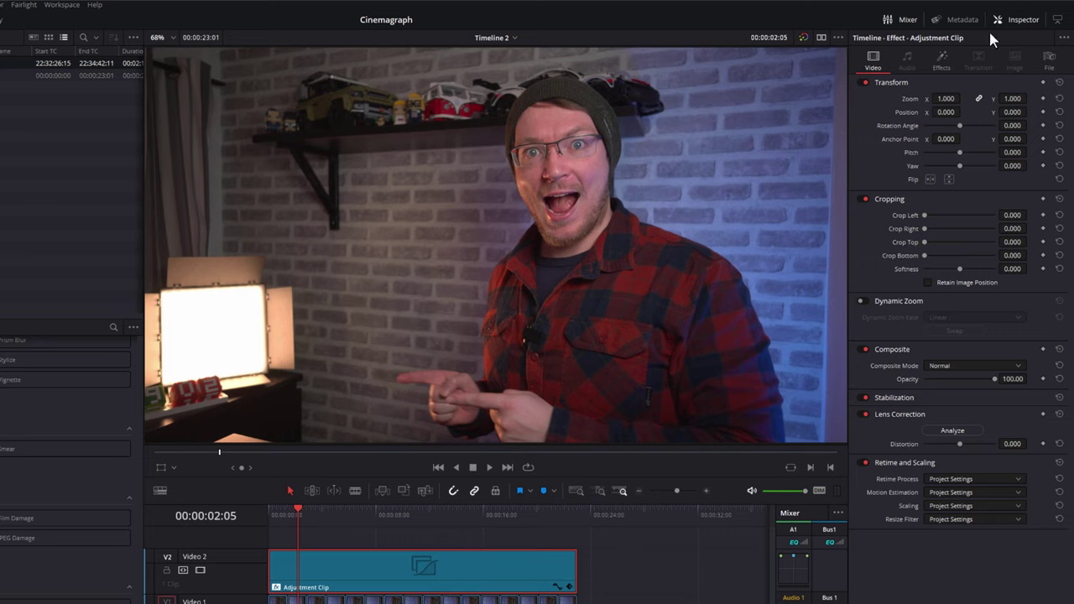
pyautogui.click(948, 65)
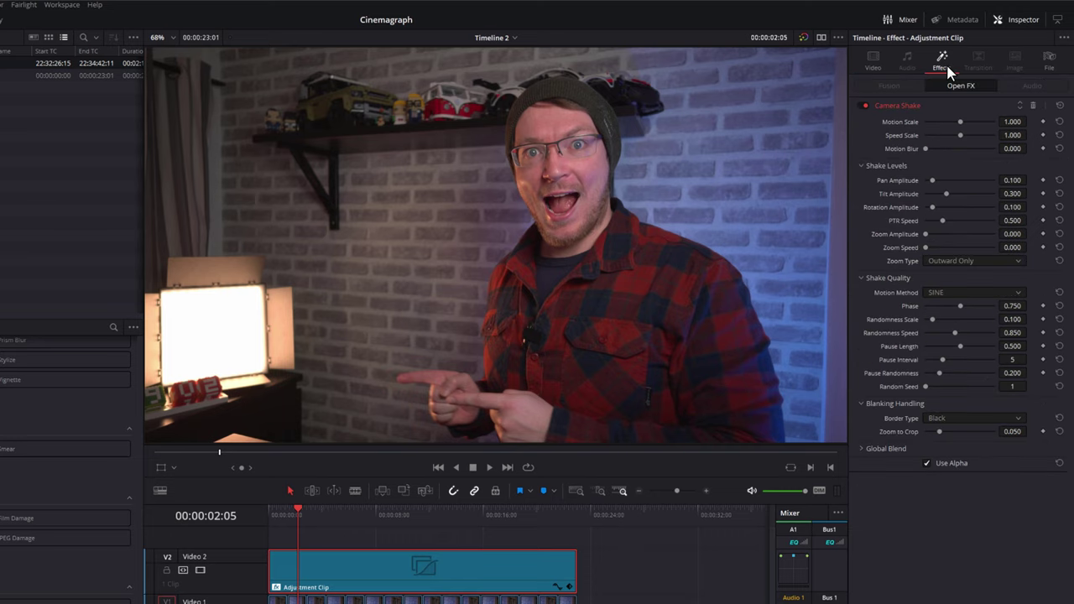
pyautogui.click(884, 108)
pyautogui.click(887, 106)
pyautogui.moveTo(962, 122)
pyautogui.mouseDown()
pyautogui.moveTo(930, 121)
pyautogui.moveTo(929, 136)
pyautogui.mouseUp()
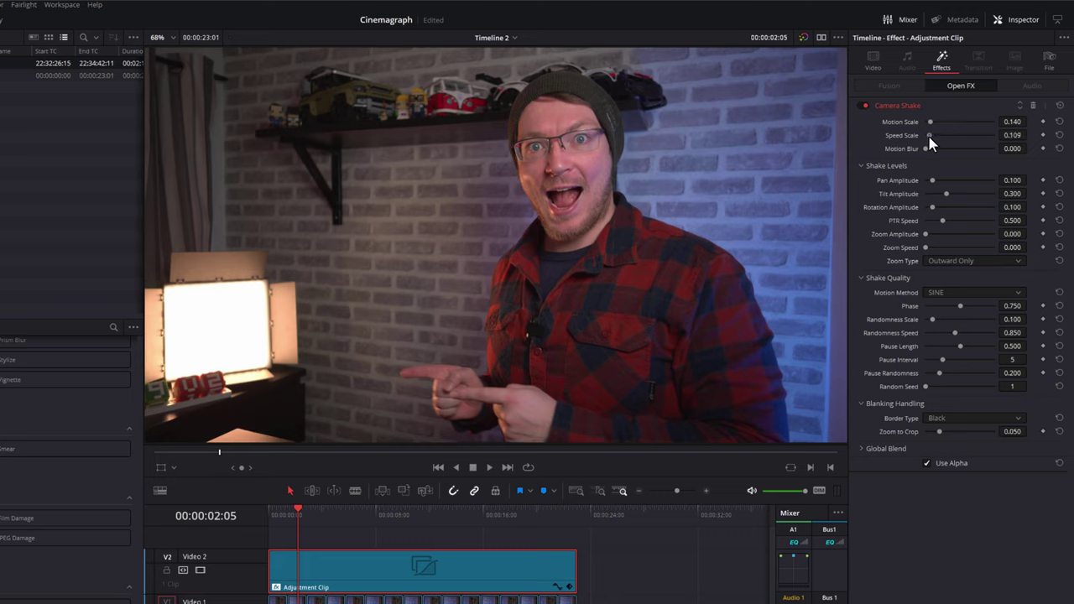
pyautogui.press('space')
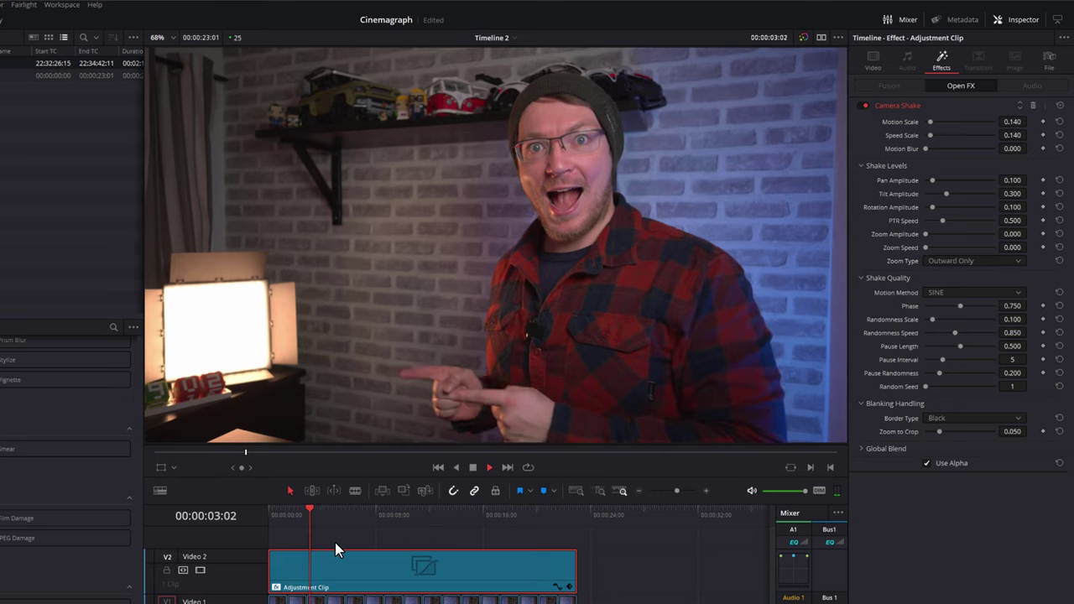
pyautogui.moveTo(932, 121); pyautogui.dragTo(941, 121)
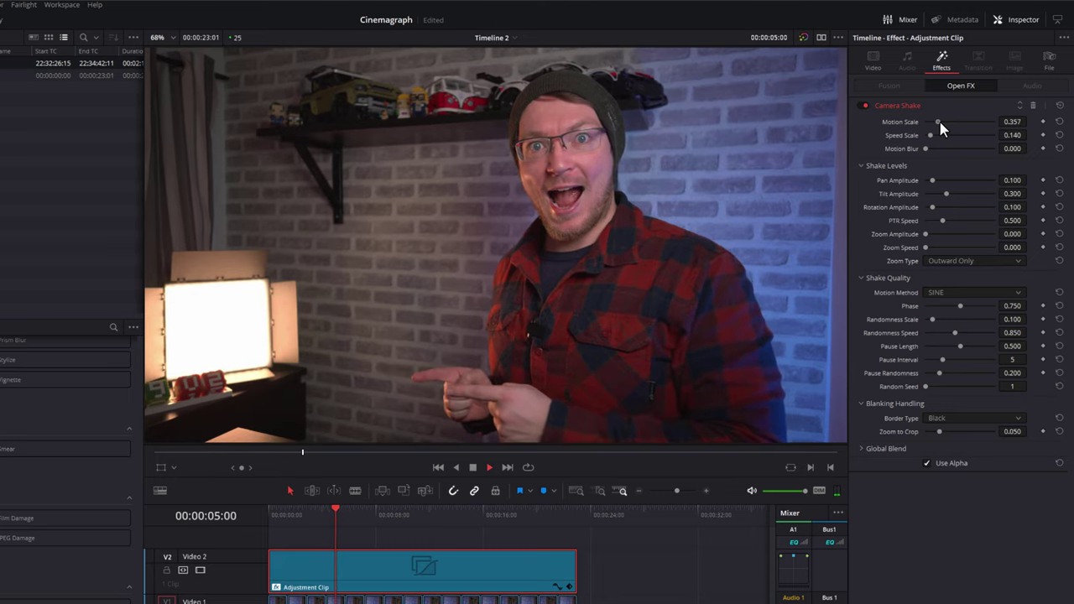